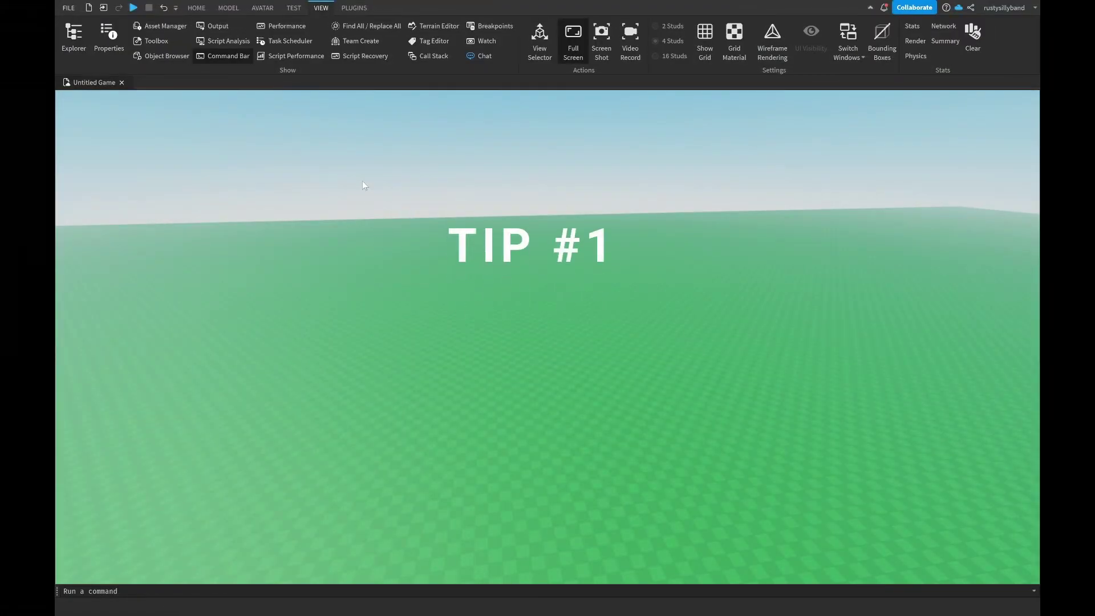
Open the Explorer, Properties, Asset Manager and Output panels from the View tab.
click(88, 48)
click(117, 57)
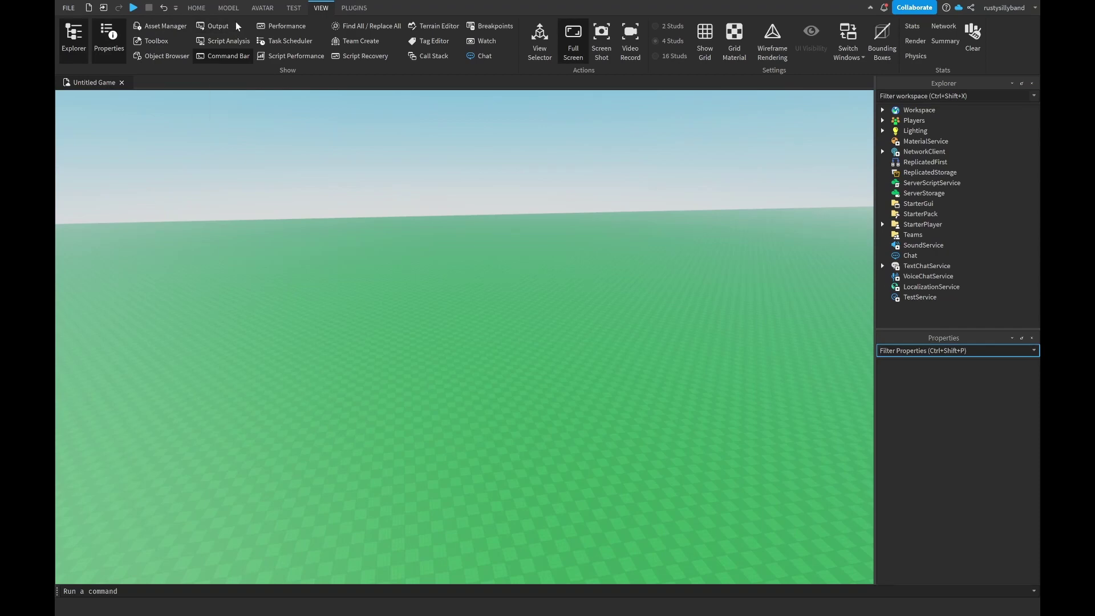
click(166, 26)
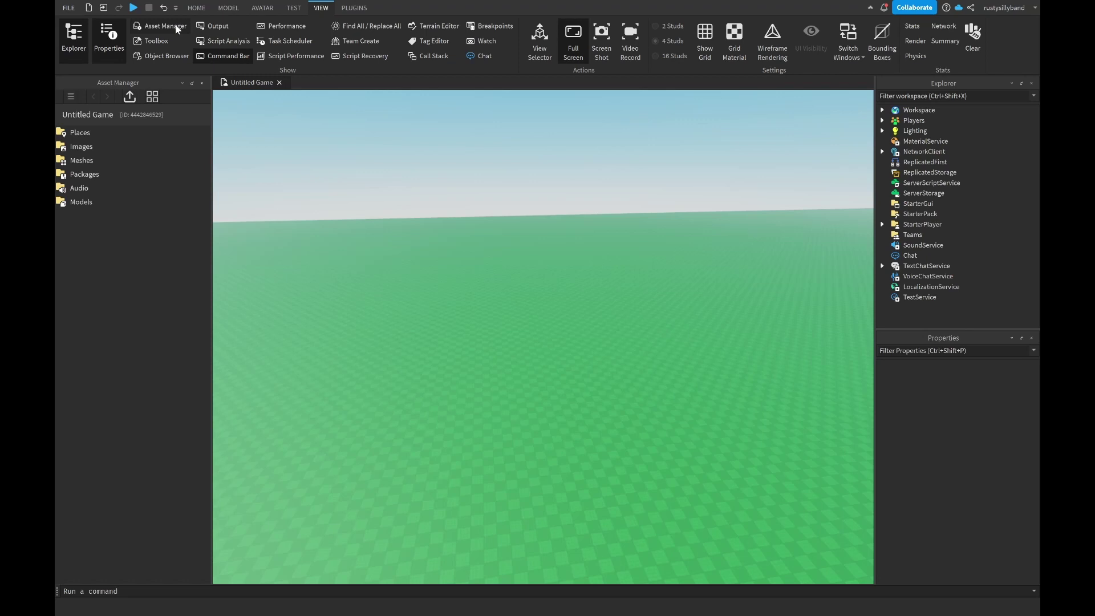
click(207, 28)
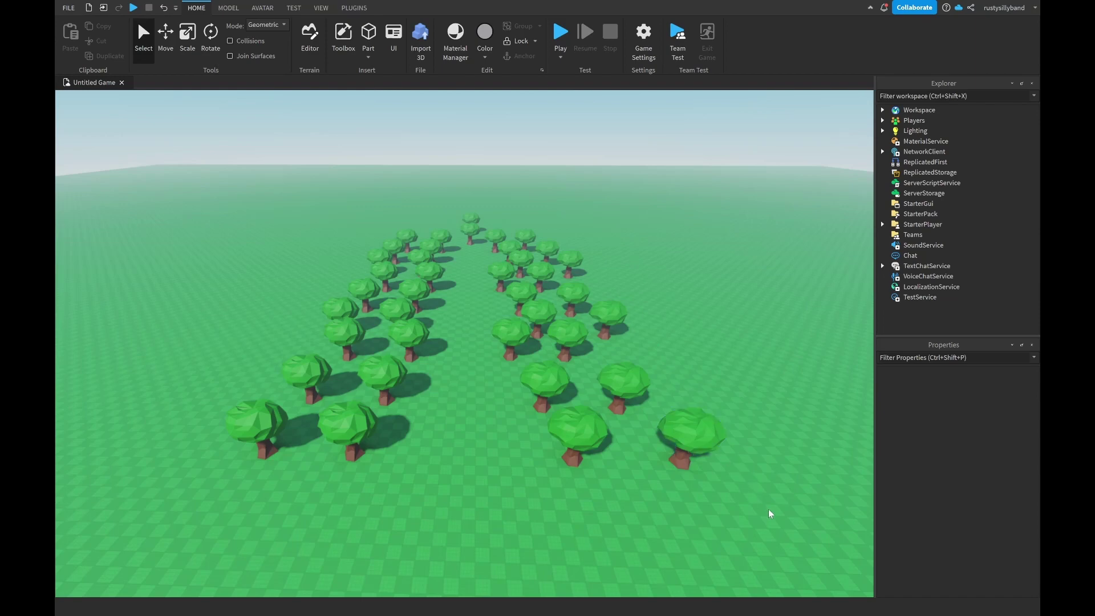
Box-select all the trees on the baseplate.
drag(769, 509, 197, 147)
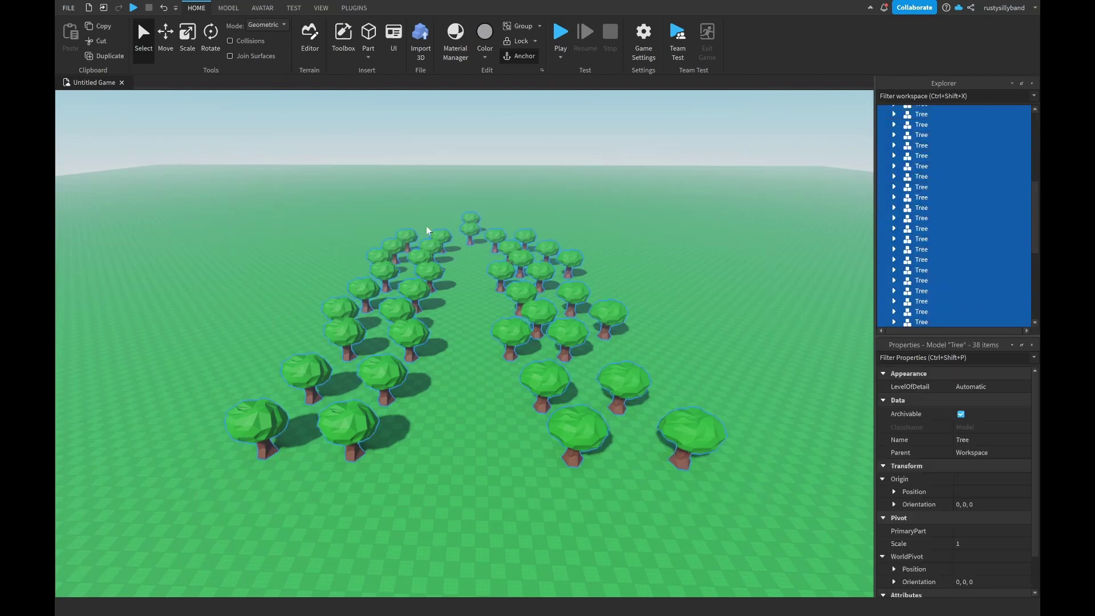
scroll(946, 222, up, 3)
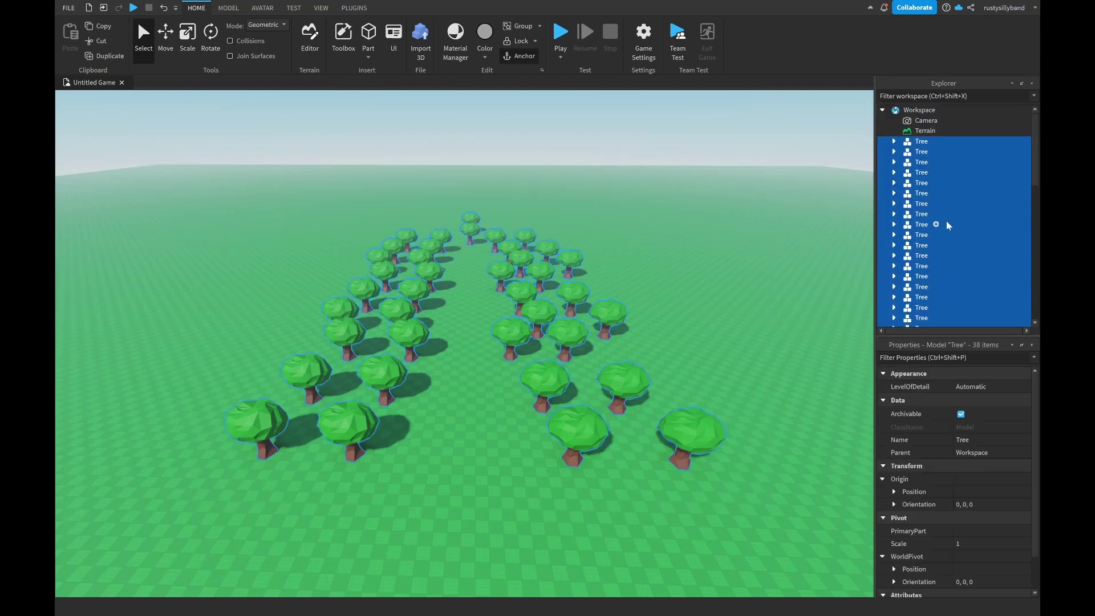
scroll(947, 223, down, 10)
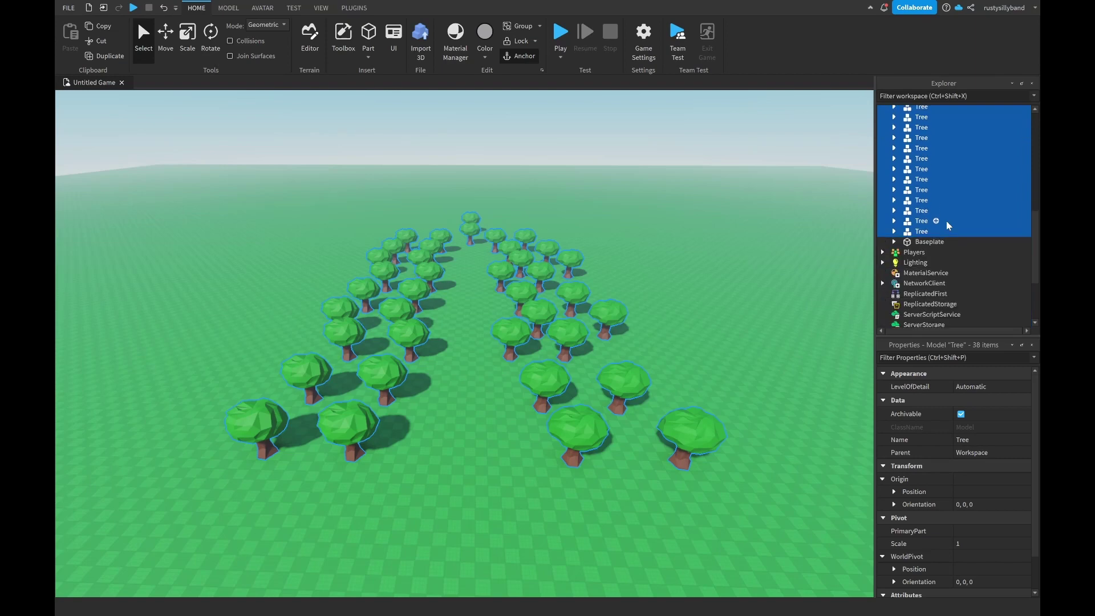
scroll(947, 224, up, 10)
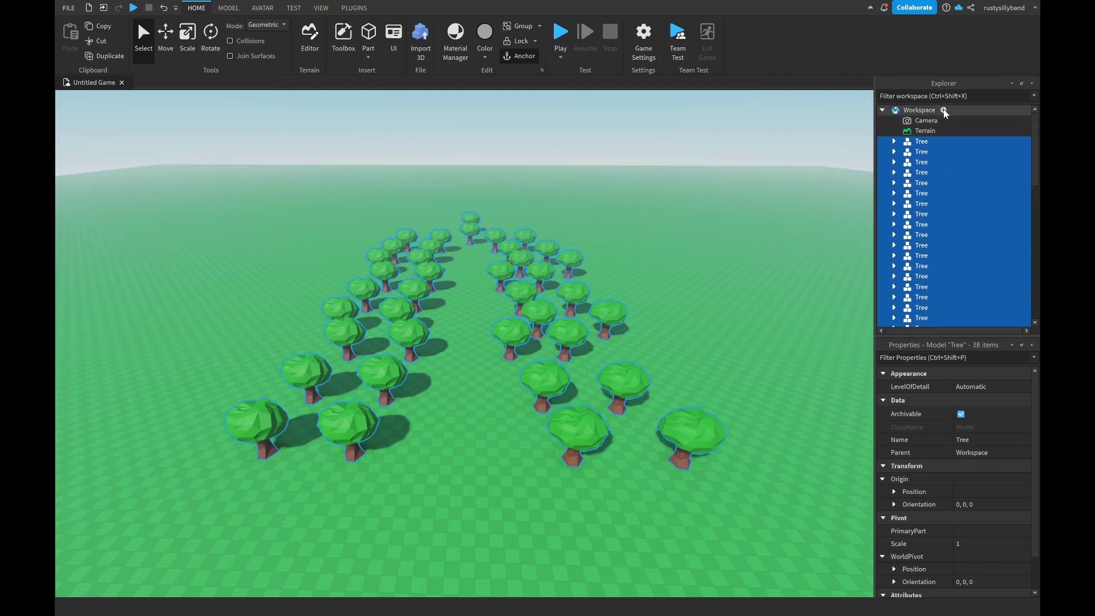
Insert a new Folder under Workspace and rename it Trees.
click(944, 110)
text(fold)
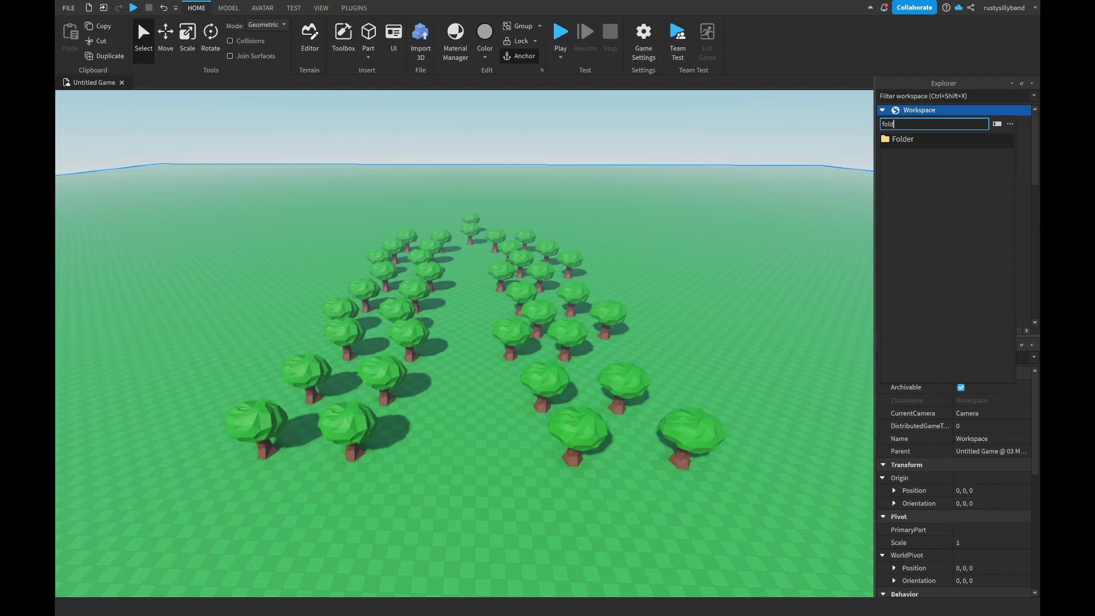
click(919, 142)
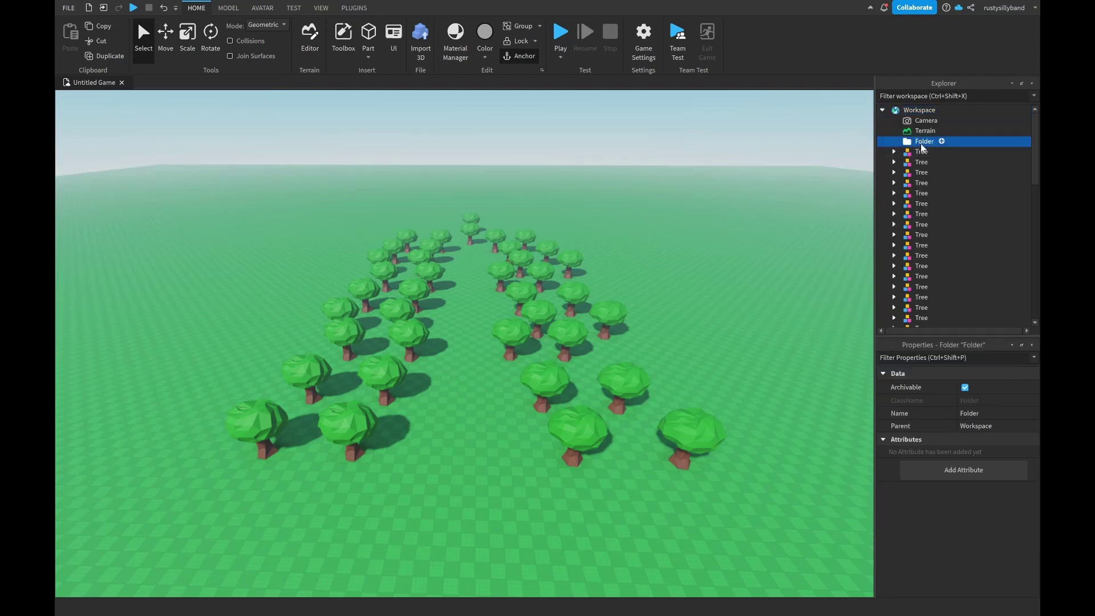
key(F2)
text(Trees)
key(Return)
Move all 38 Tree models into the Trees folder and check its contents.
click(922, 151)
mouse_move(764, 486)
mouse_down()
mouse_move(226, 274)
mouse_move(176, 183)
mouse_up()
drag(929, 191, 921, 151)
click(894, 141)
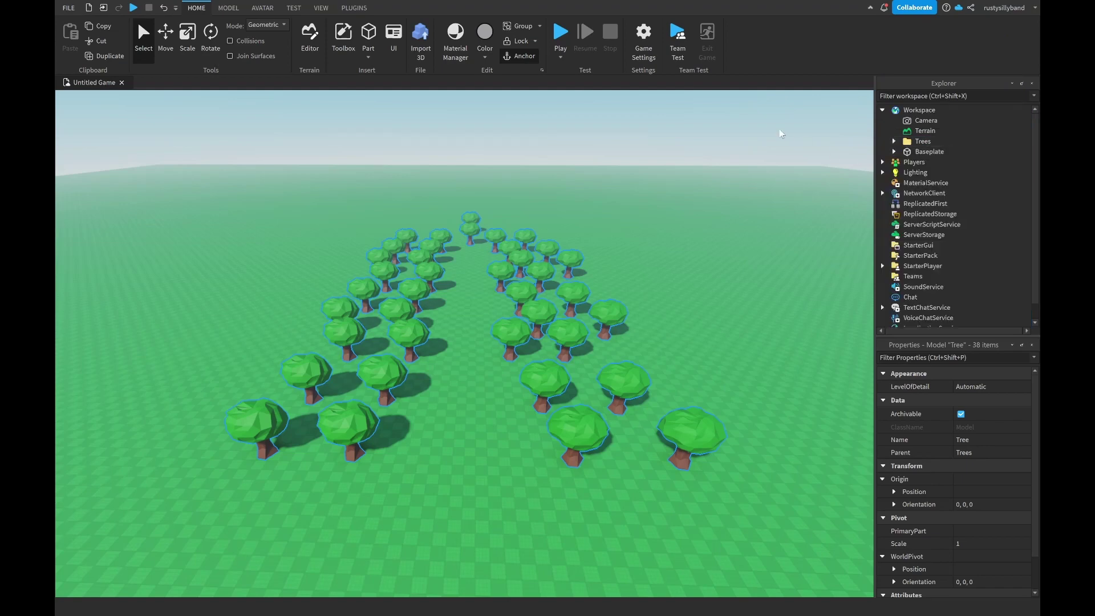
click(770, 168)
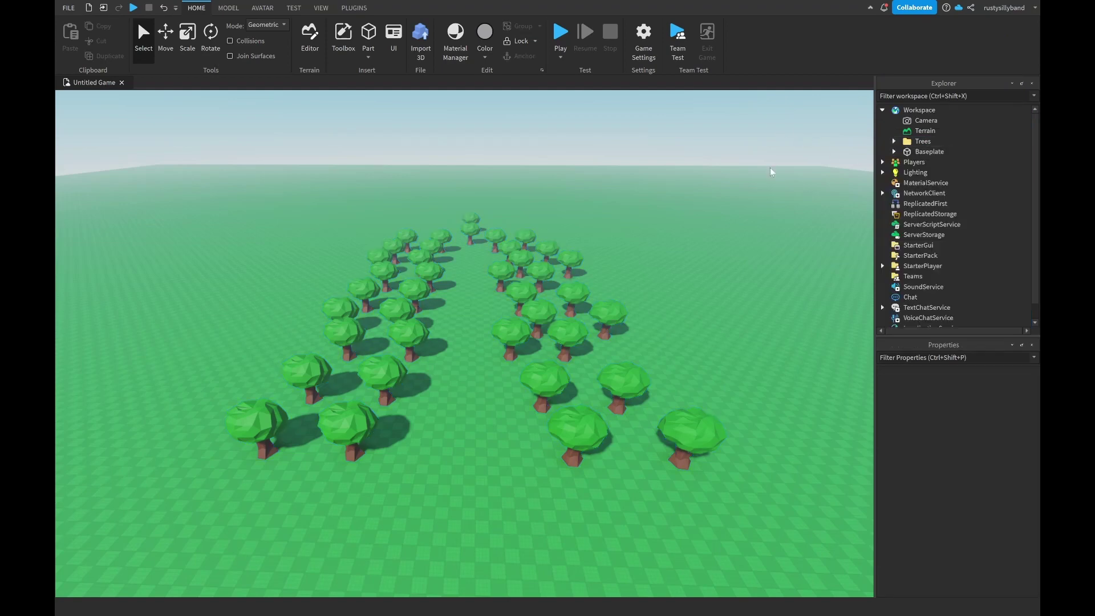
click(893, 140)
click(893, 140)
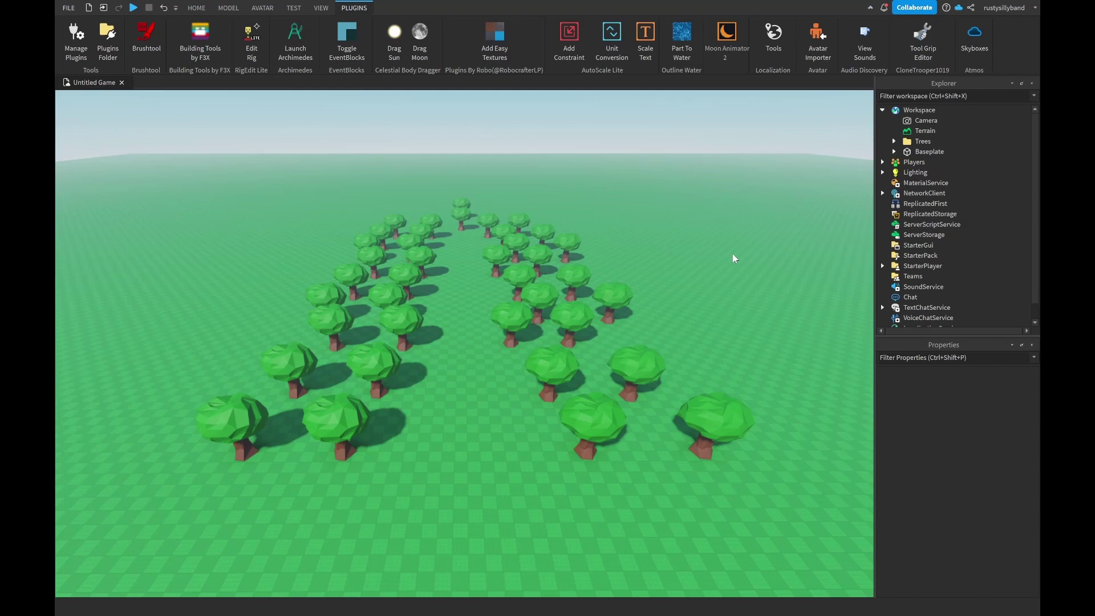
Try the Tool Grip Editor and EventBlocks plugins, then launch Building Tools by F3X.
click(922, 50)
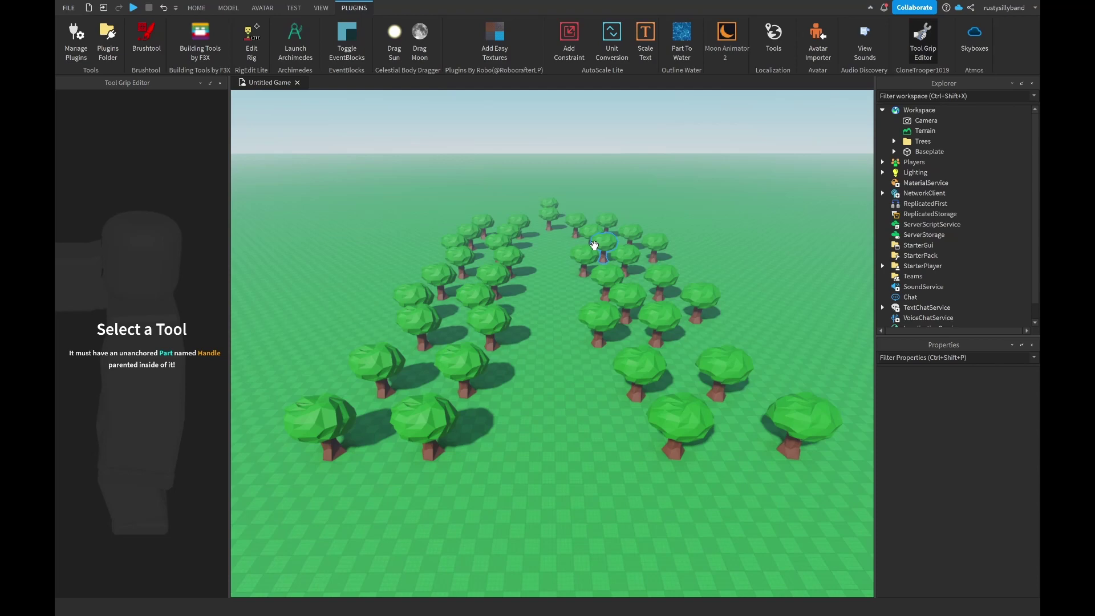
click(922, 35)
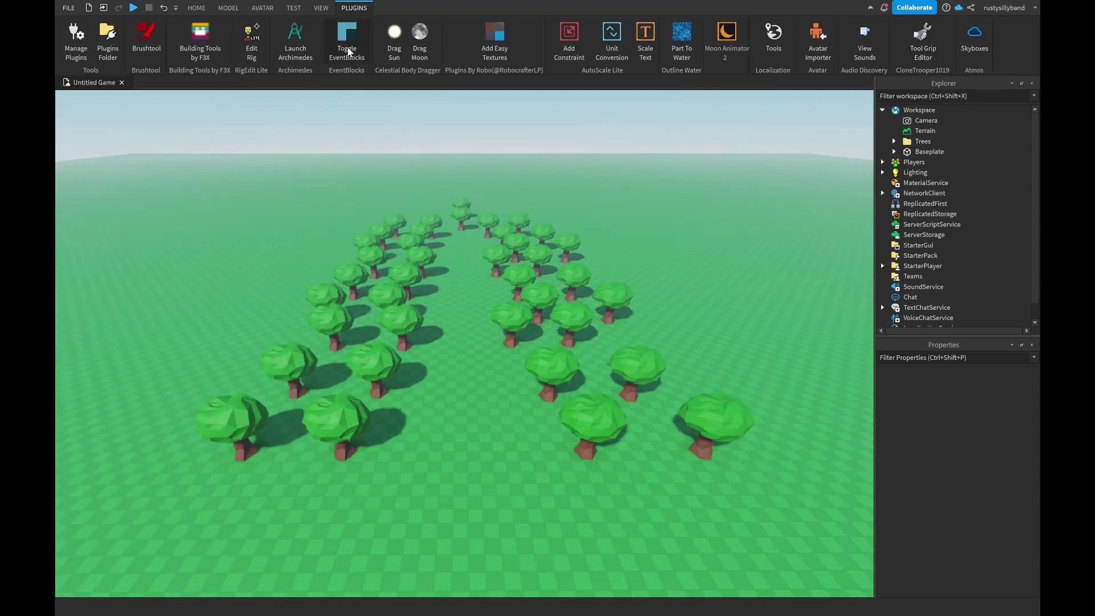
click(348, 52)
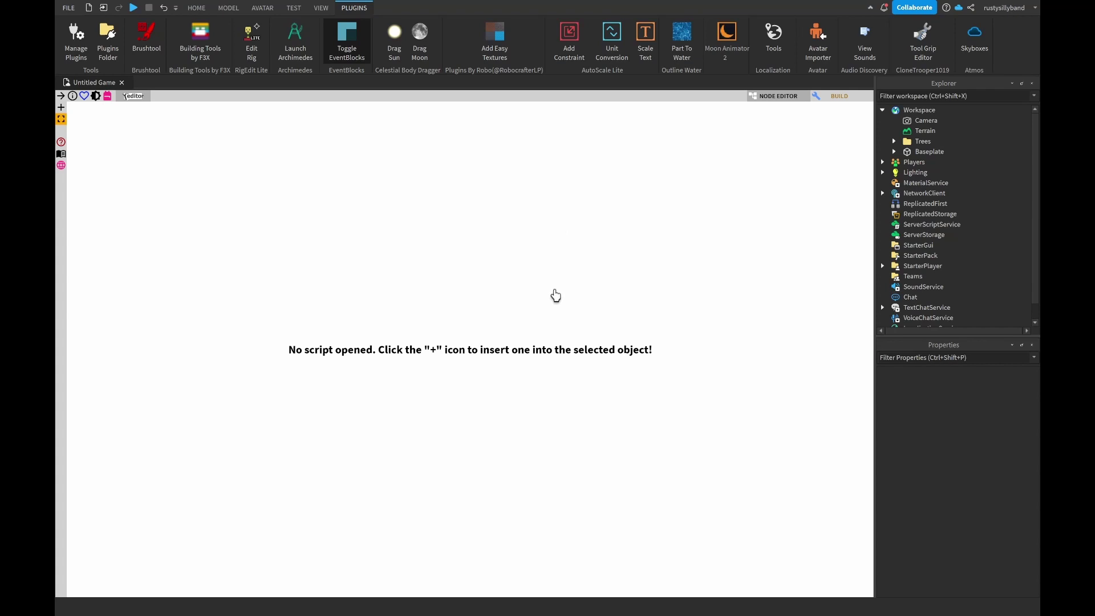
click(348, 41)
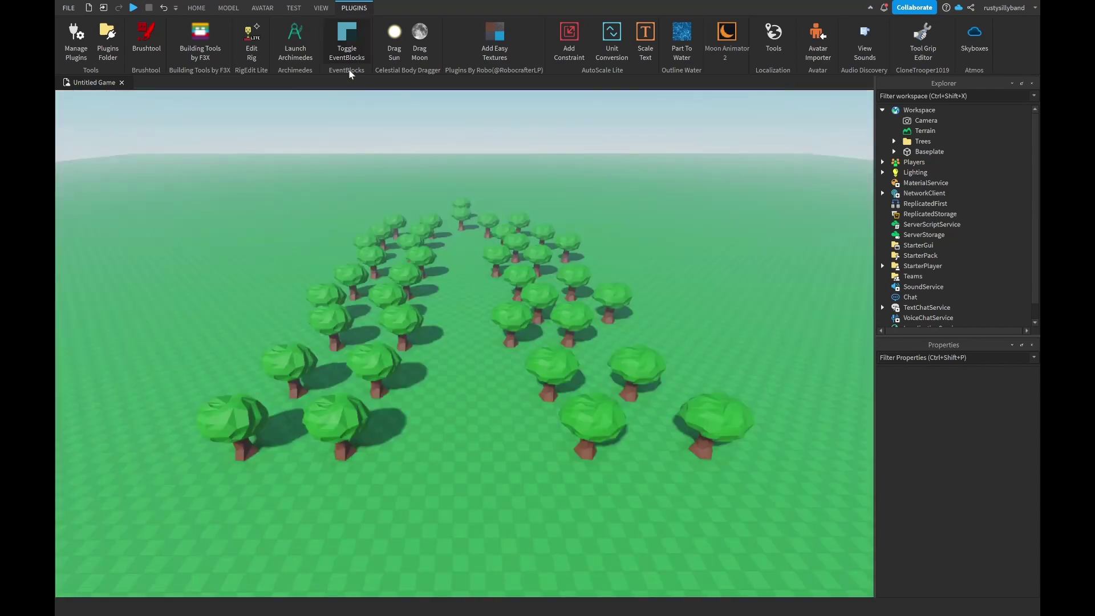
click(201, 57)
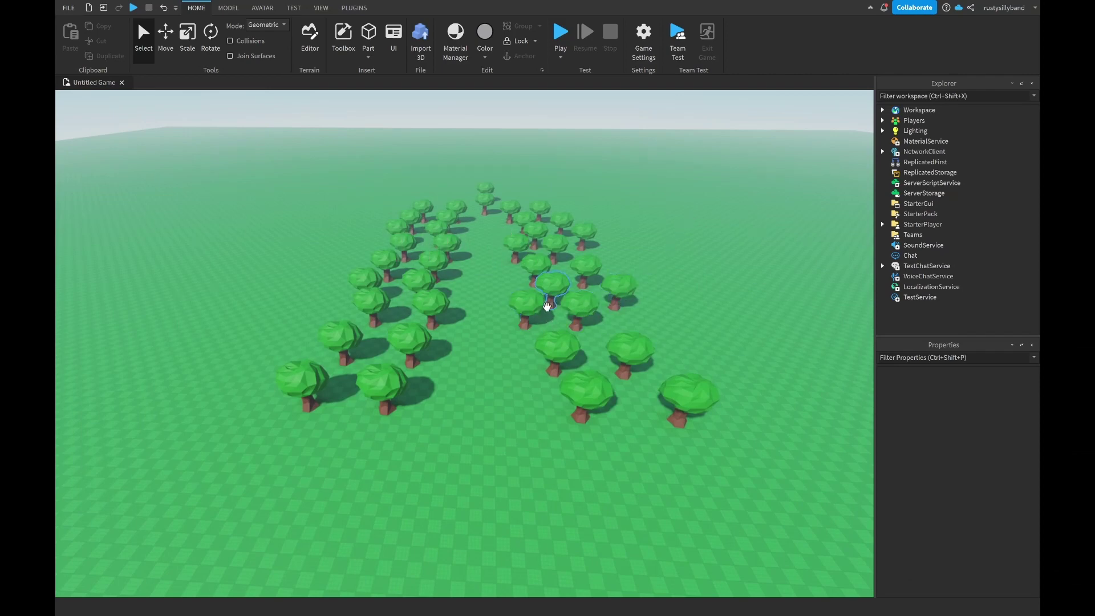
Duplicate a right-row tree from its context menu, slide it left, then undo.
scroll(561, 302, up, 4)
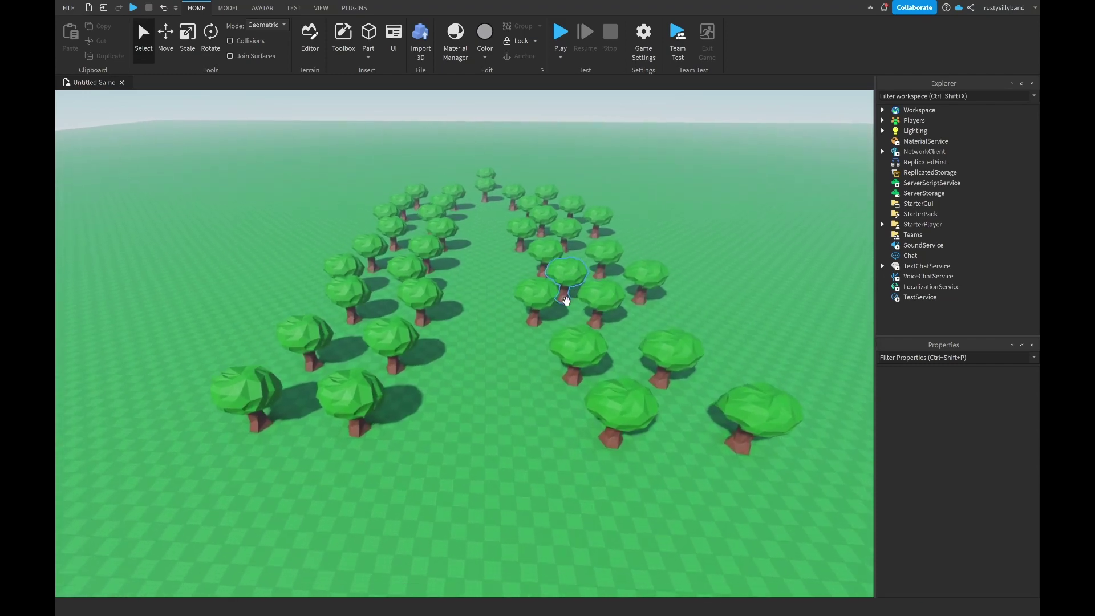
scroll(566, 302, up, 2)
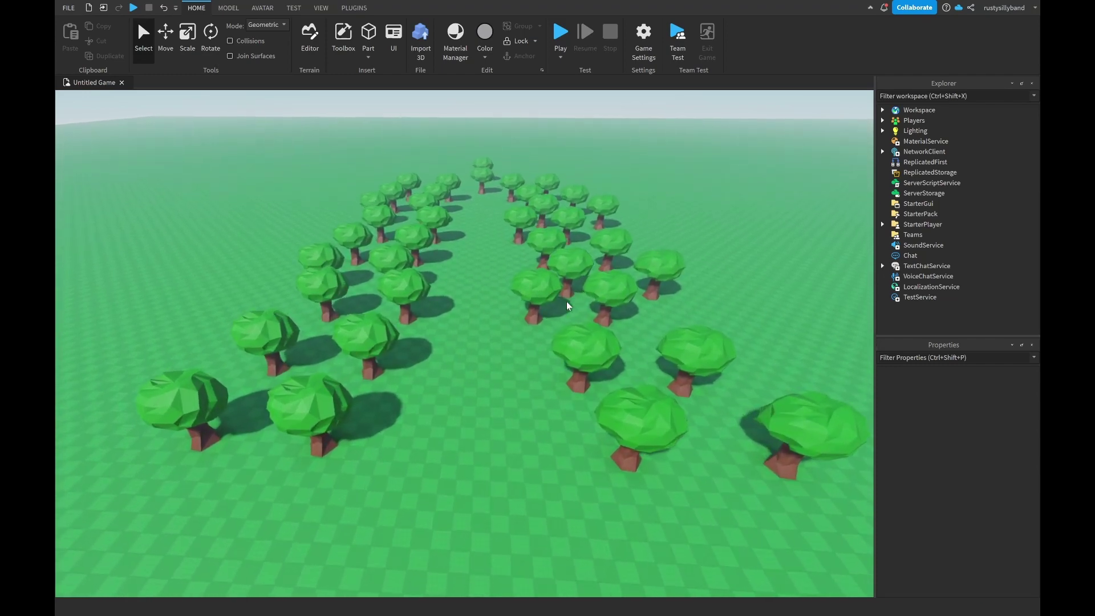
scroll(566, 301, down, 3)
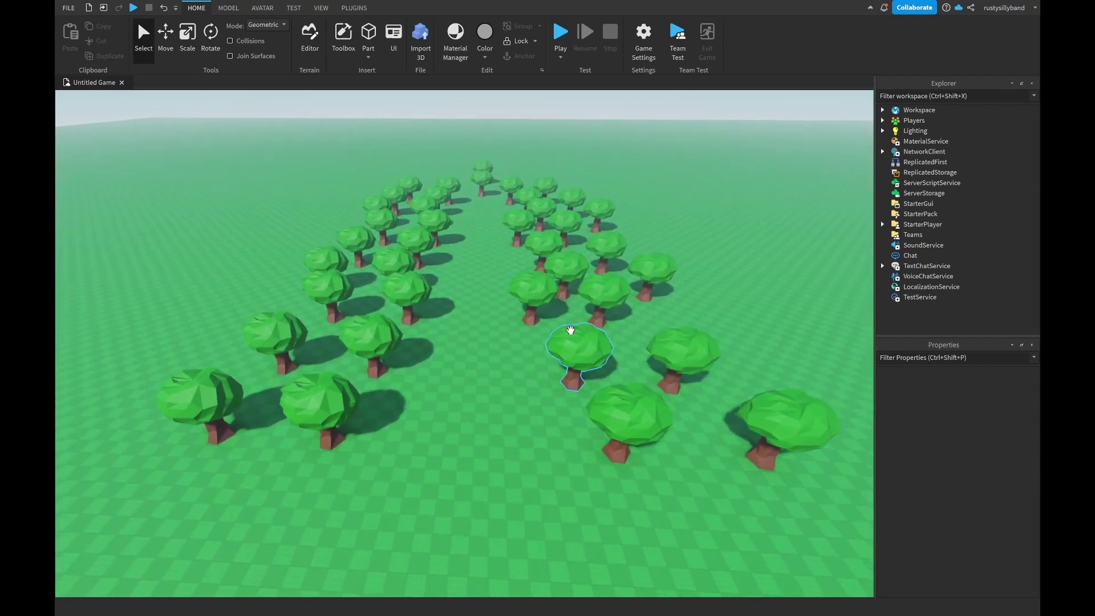
click(526, 292)
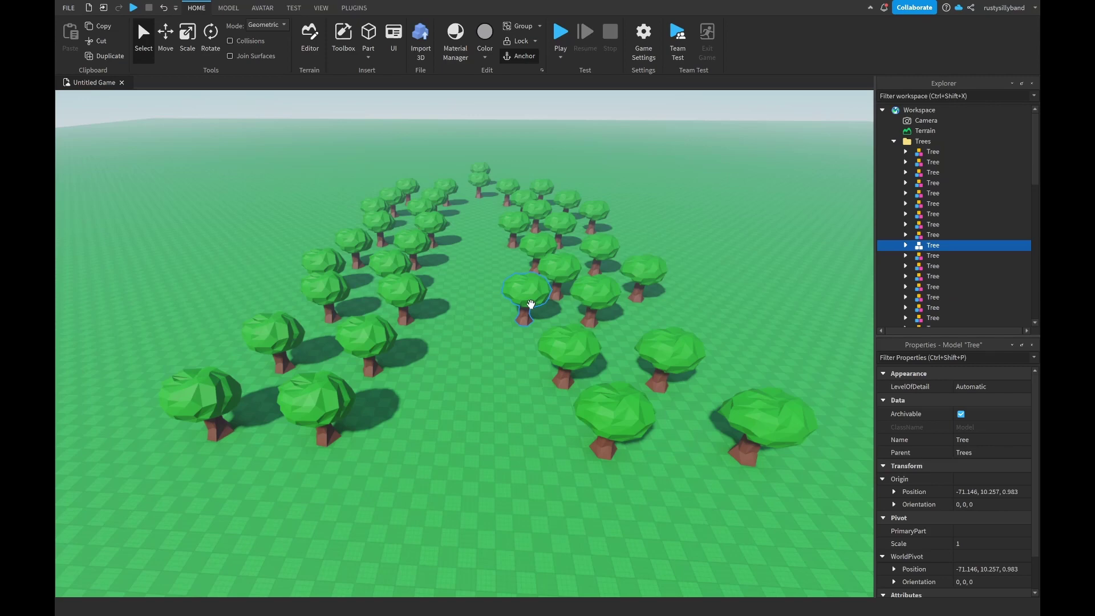
right_click(518, 294)
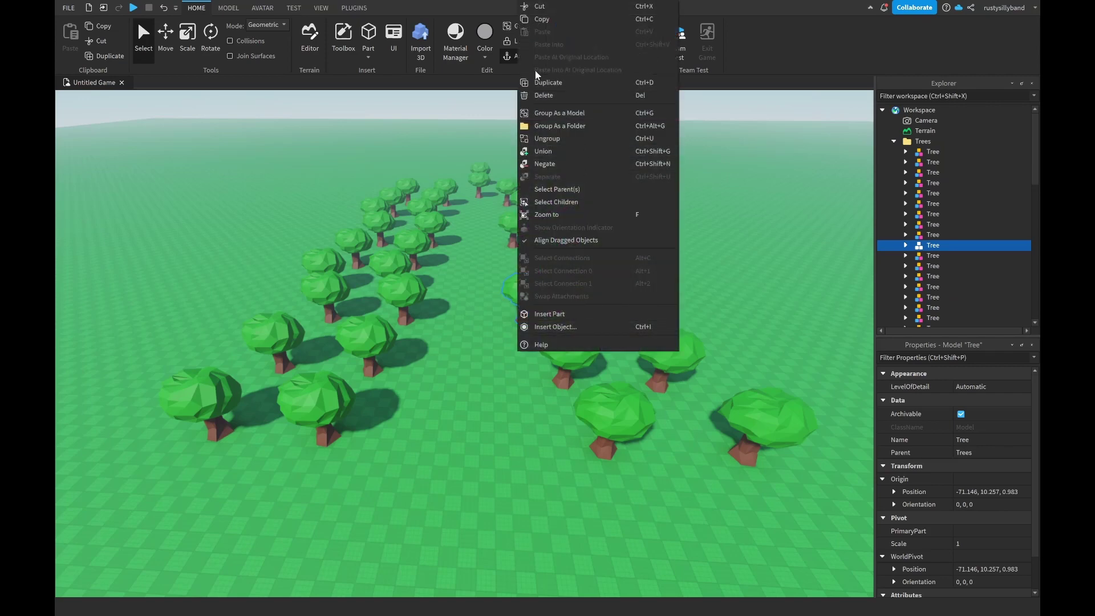
click(546, 82)
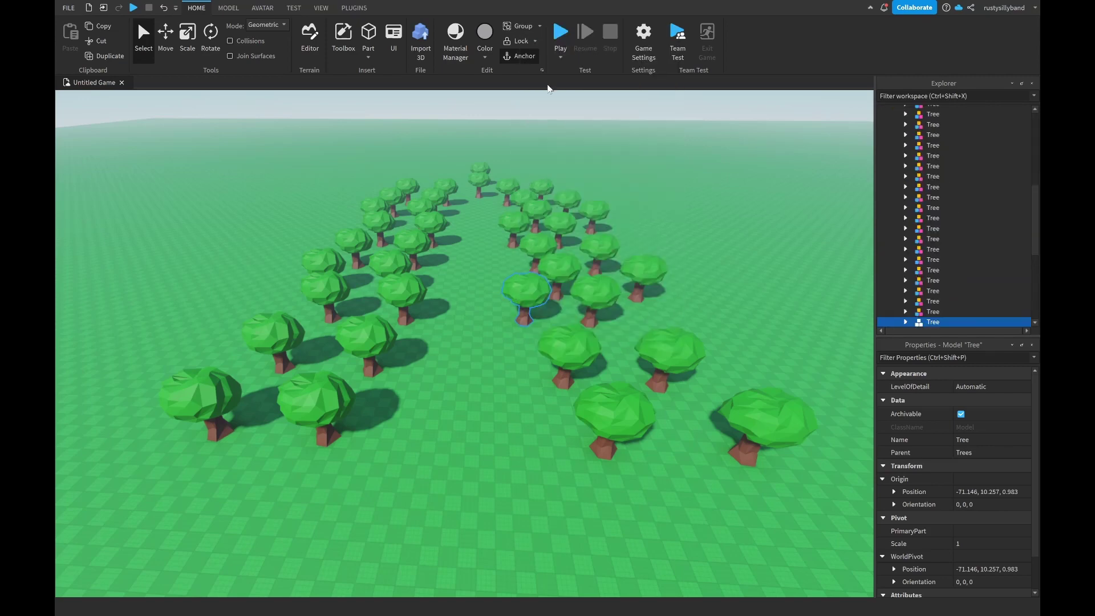
click(171, 46)
drag(519, 291, 449, 290)
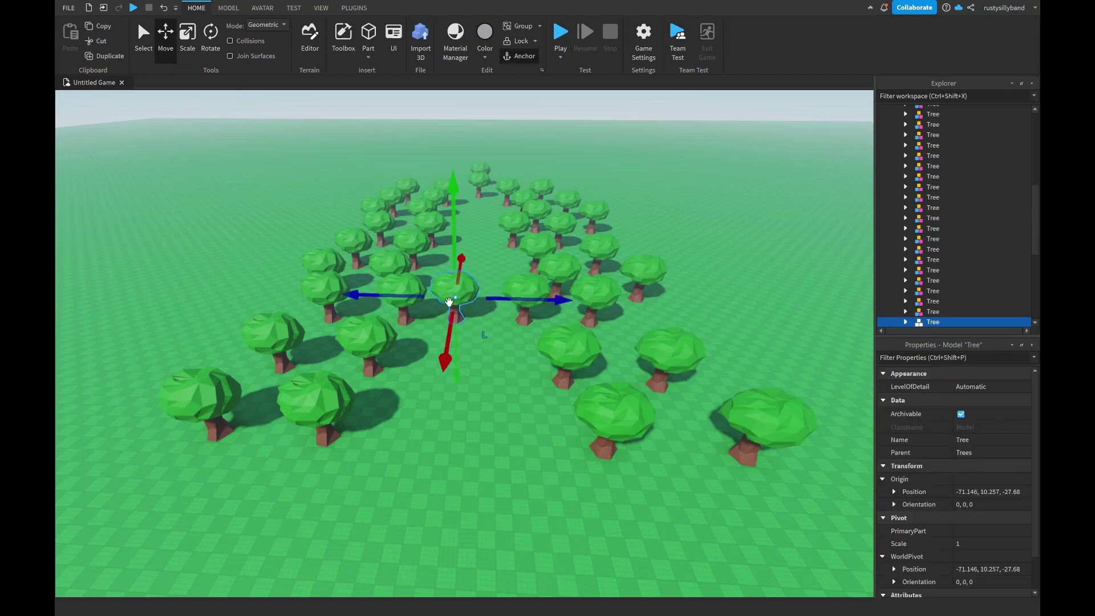
key(ctrl+z)
key(ctrl+z)
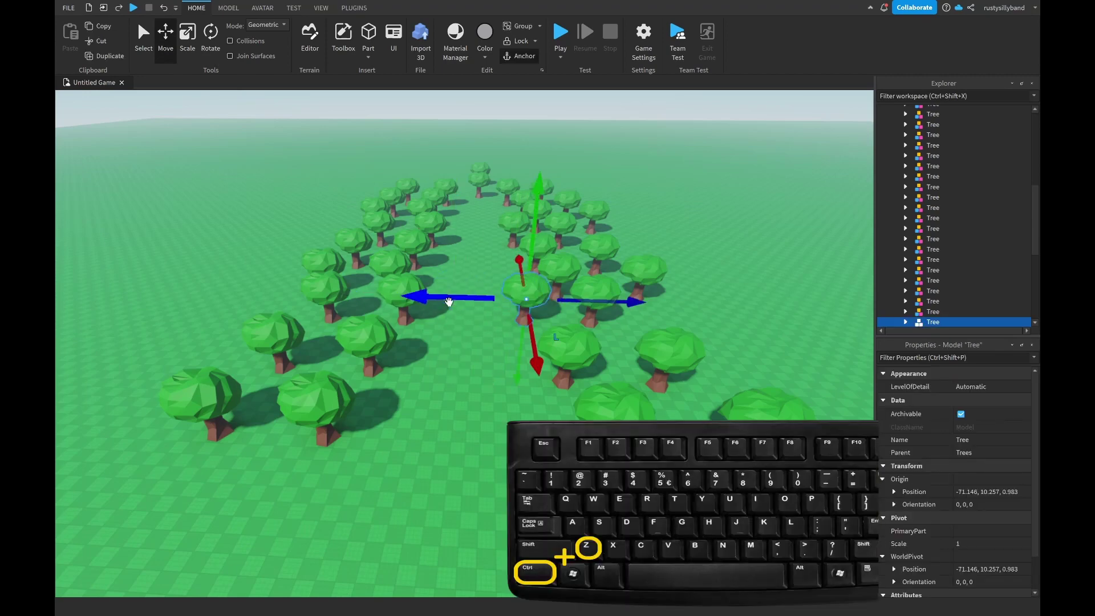
Duplicate the right-row tree with Ctrl+D and move the copy left between the rows.
click(518, 298)
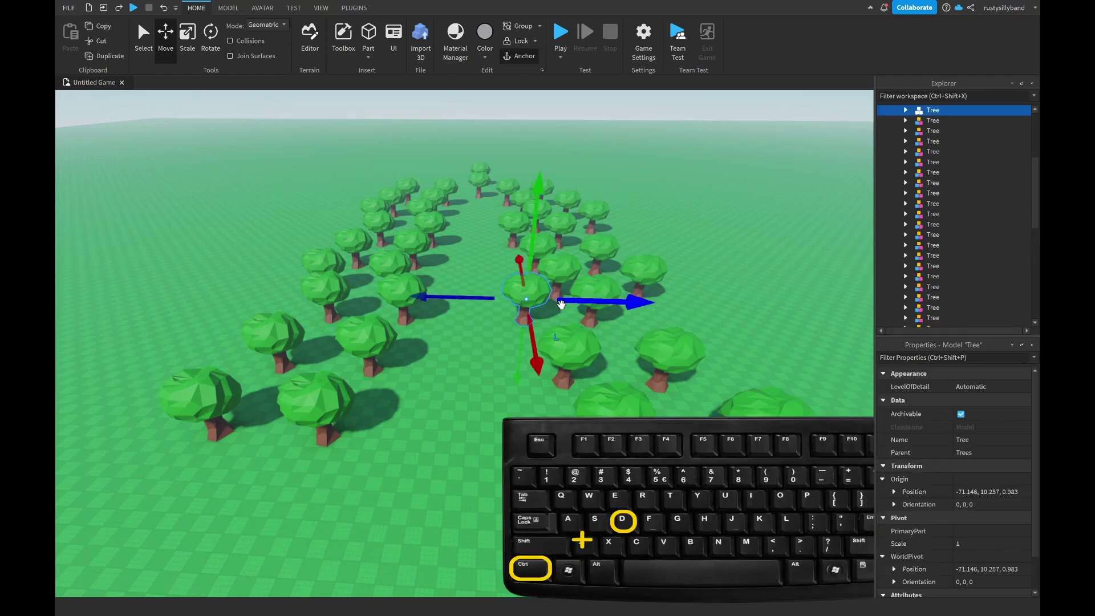
key(ctrl+d)
key(ctrl+1)
key(ctrl+2)
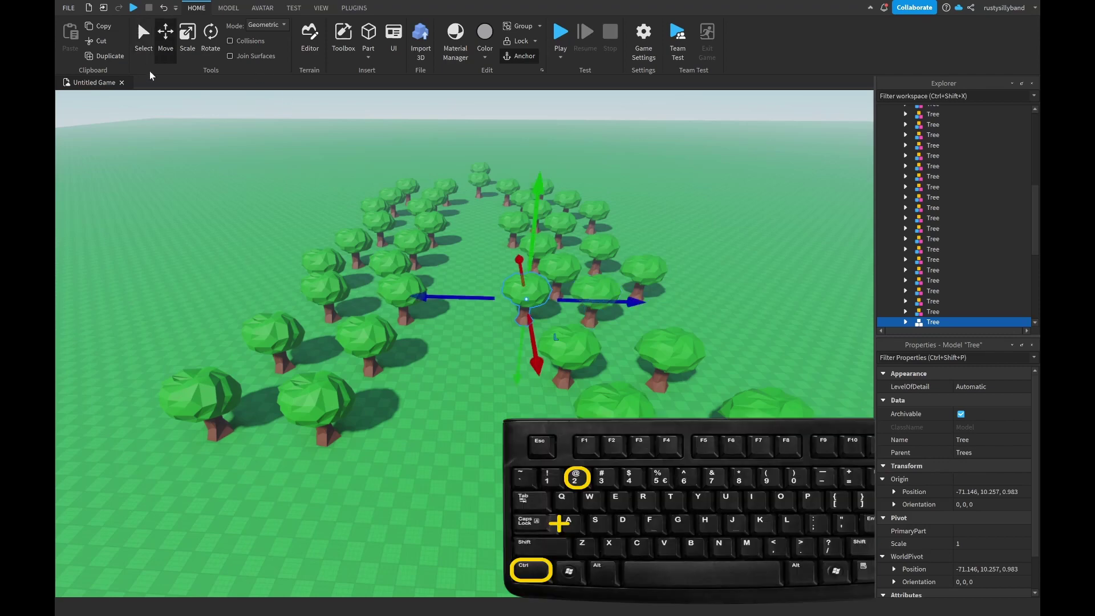
drag(639, 302, 571, 301)
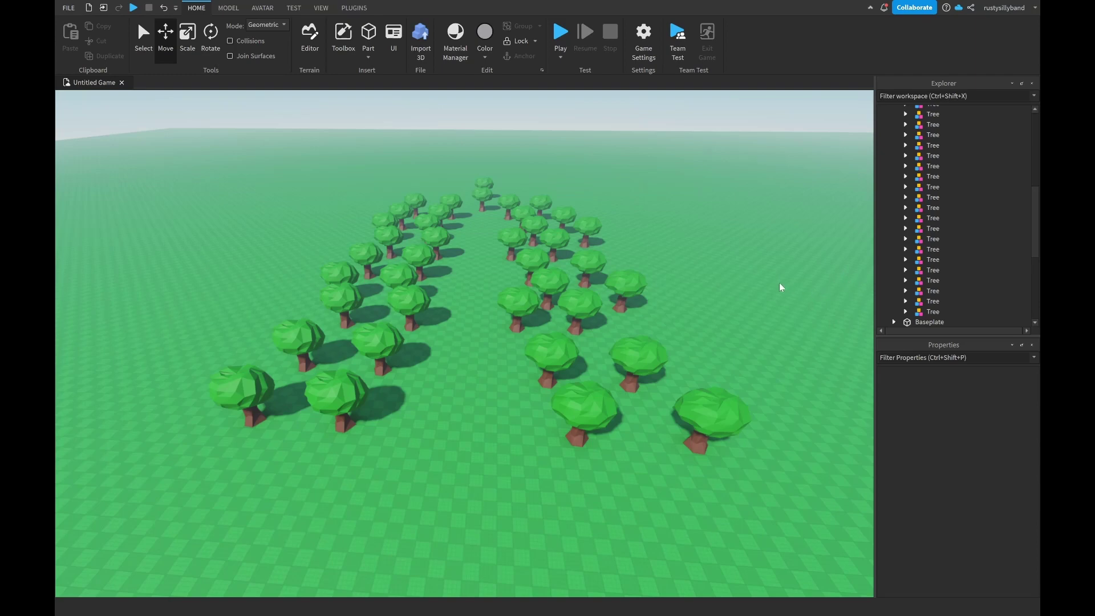
Emulate an iPhone 7, start a play test, and walk the avatar toward the trees.
click(294, 8)
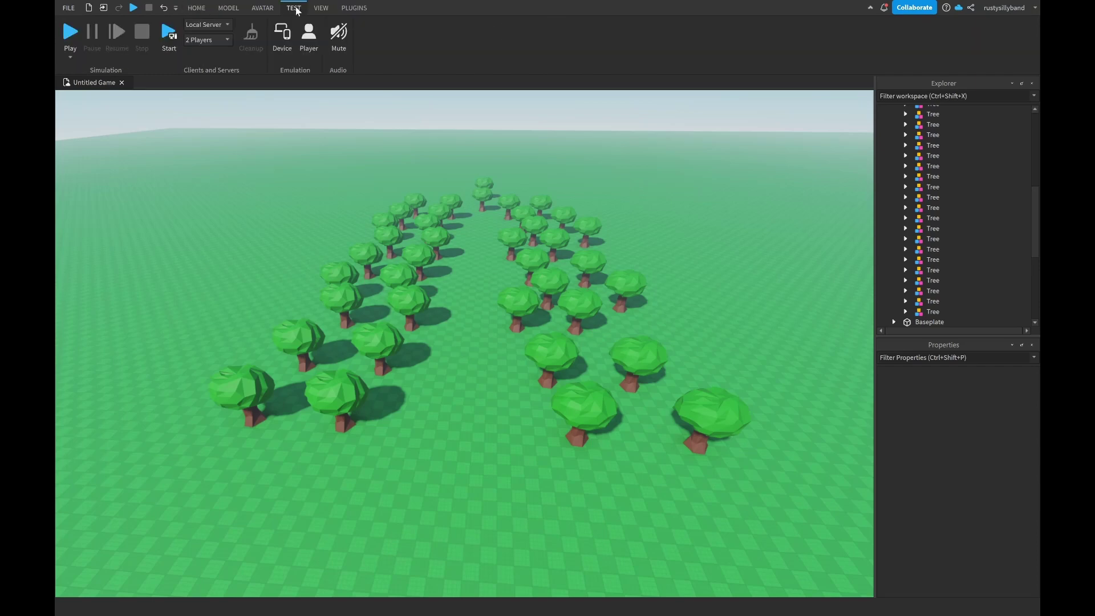
click(283, 40)
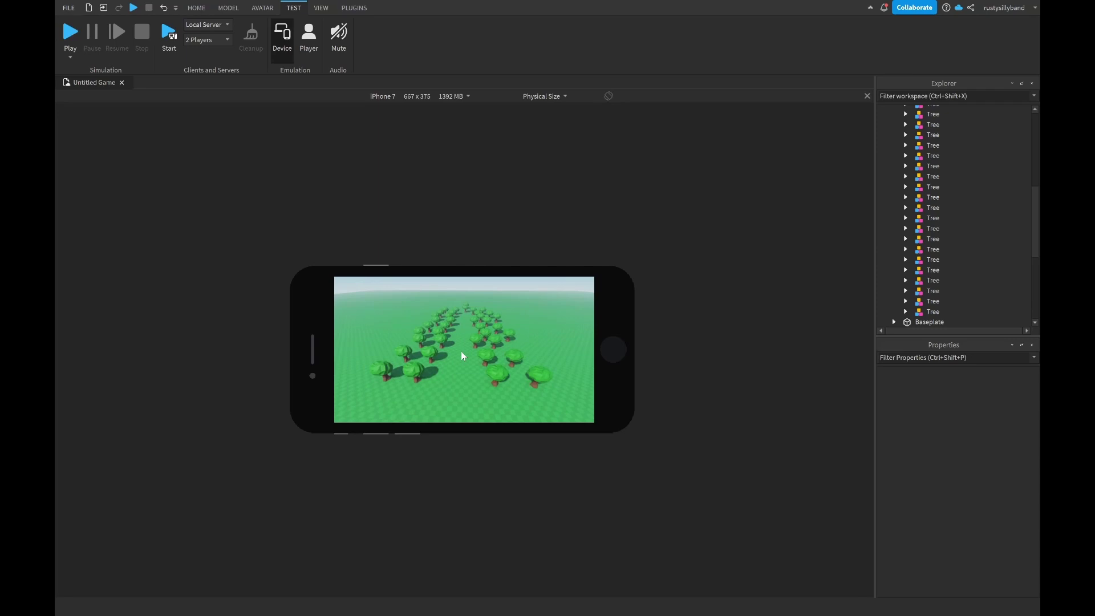
key(F5)
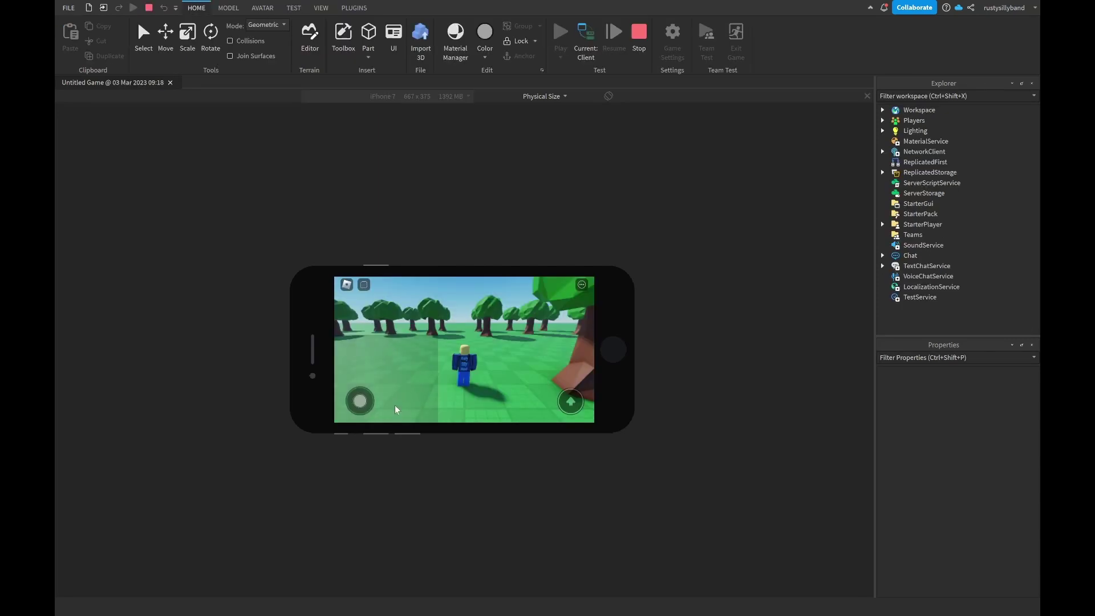
drag(361, 402, 444, 346)
key(ctrl)
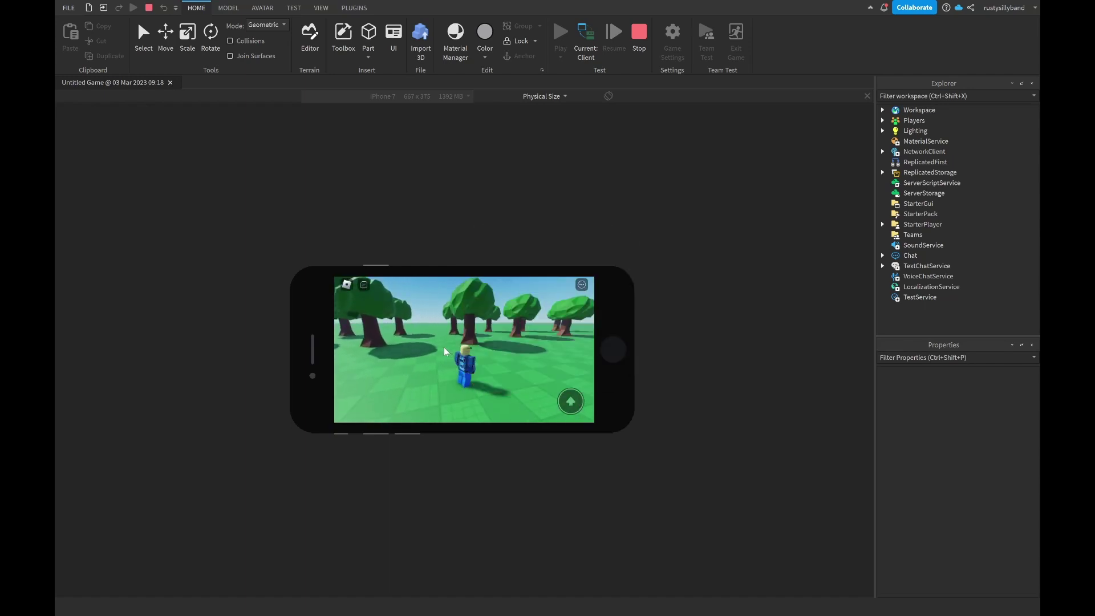
key(ctrl)
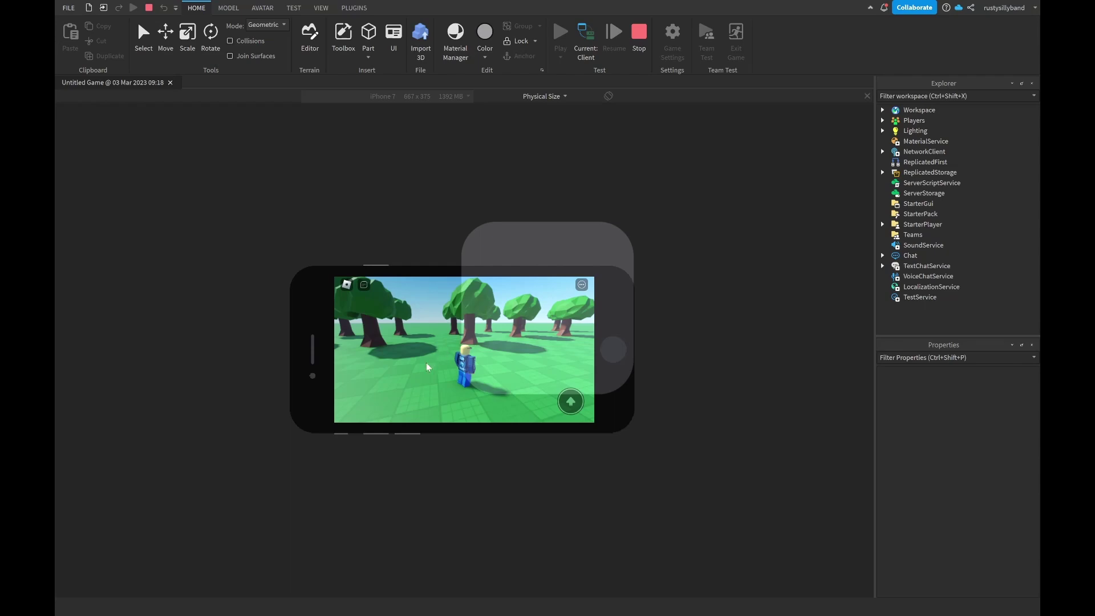